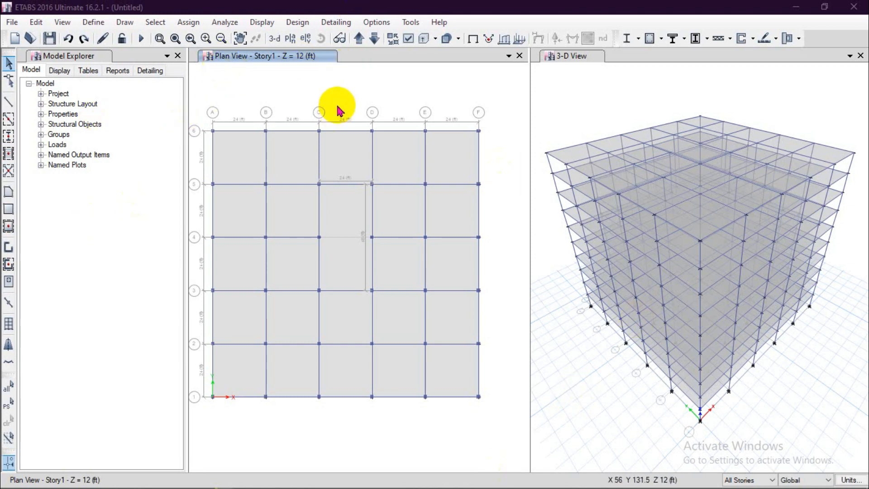
left_click(281, 53)
left_click(579, 55)
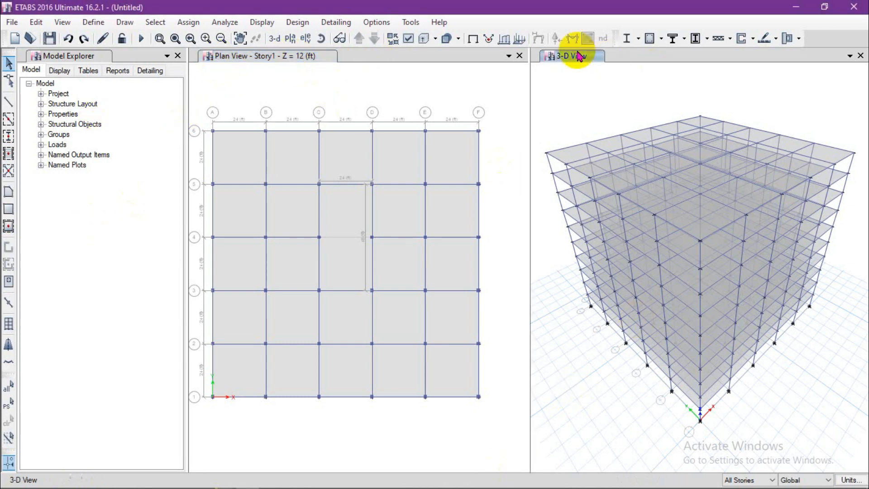
left_click(271, 56)
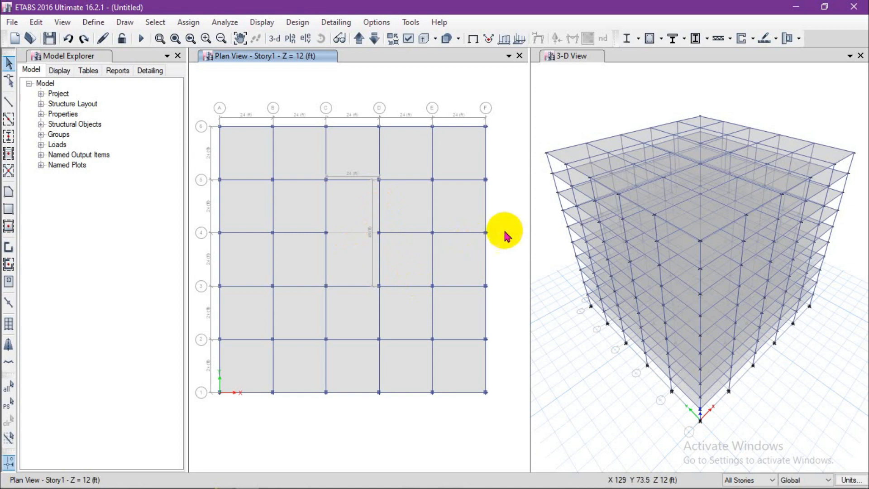
middle_click_drag(506, 226, 514, 200)
middle_click_drag(357, 203, 351, 228)
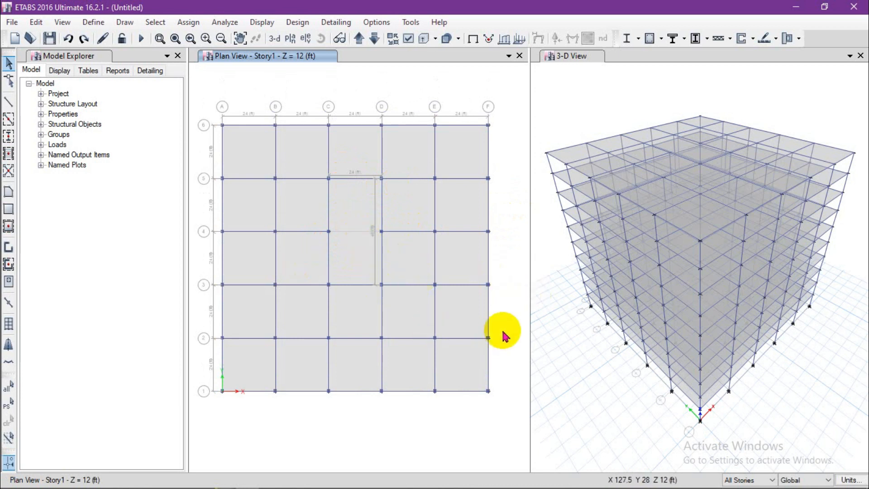
middle_click_drag(512, 294, 515, 283)
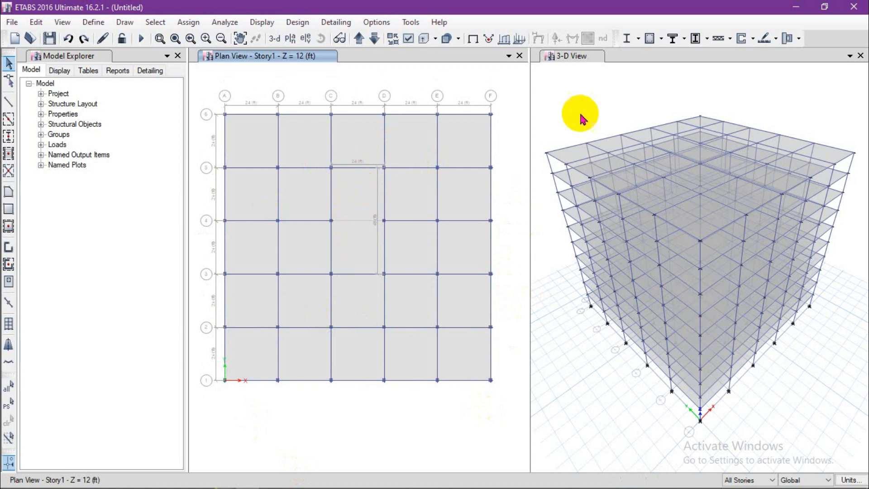
- Inspect the building in a rendered 3D view from another angle and close that view
left_click(571, 56)
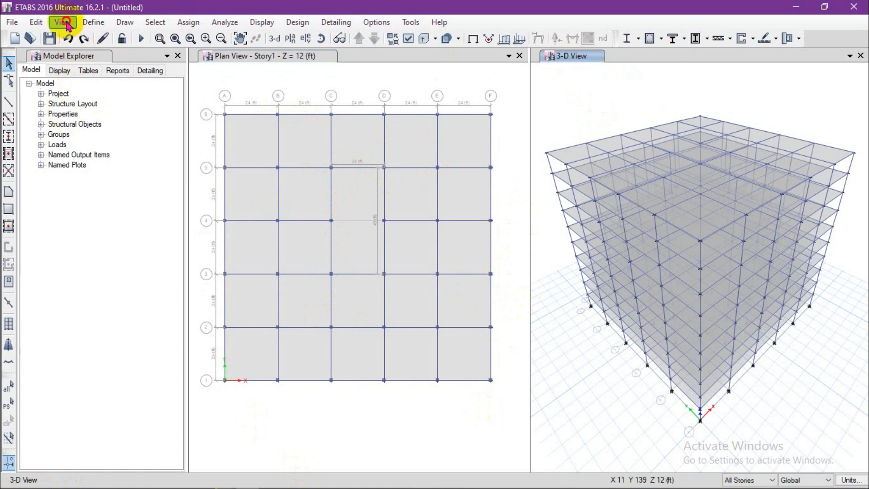
left_click(63, 23)
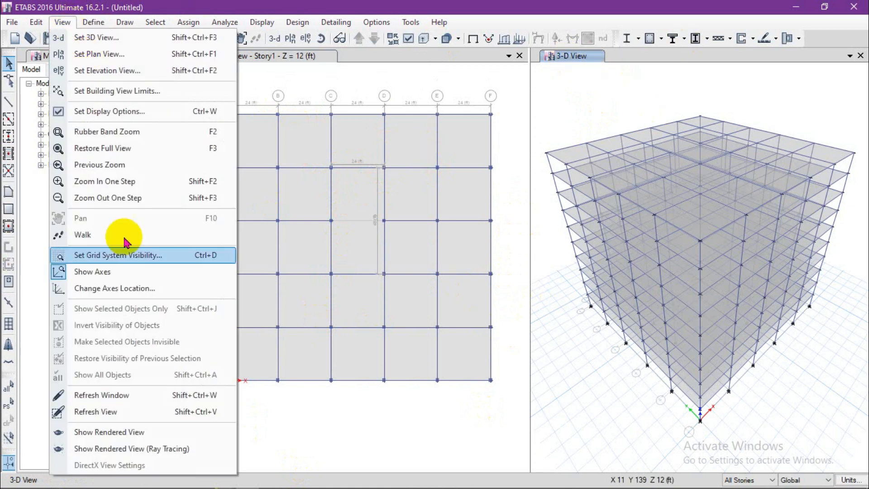
left_click(130, 432)
left_click_drag(476, 234, 834, 171)
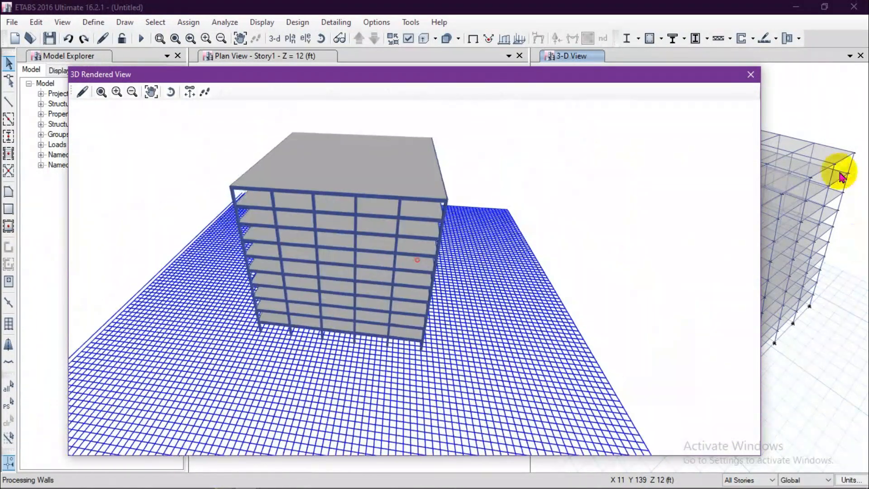
left_click(752, 75)
- Examine the central bays between grids C–D and 3–5 in the Story1 plan view
left_click(265, 58)
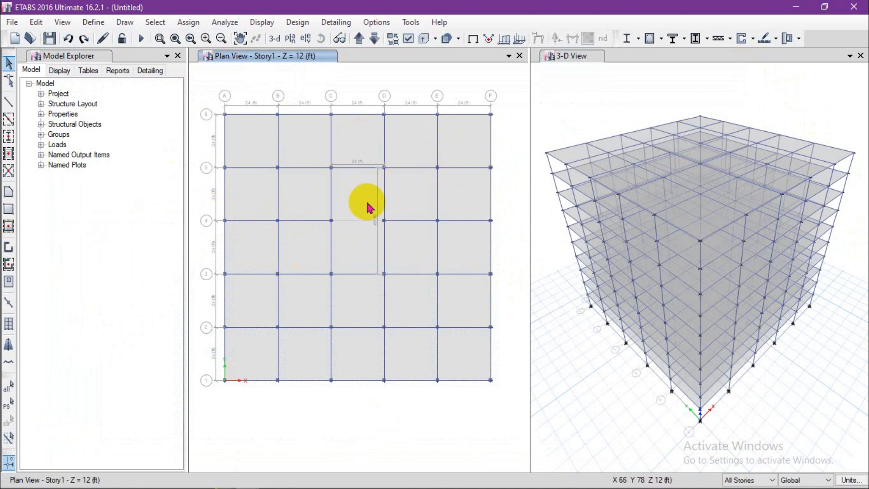
scroll(403, 203, "up", 3)
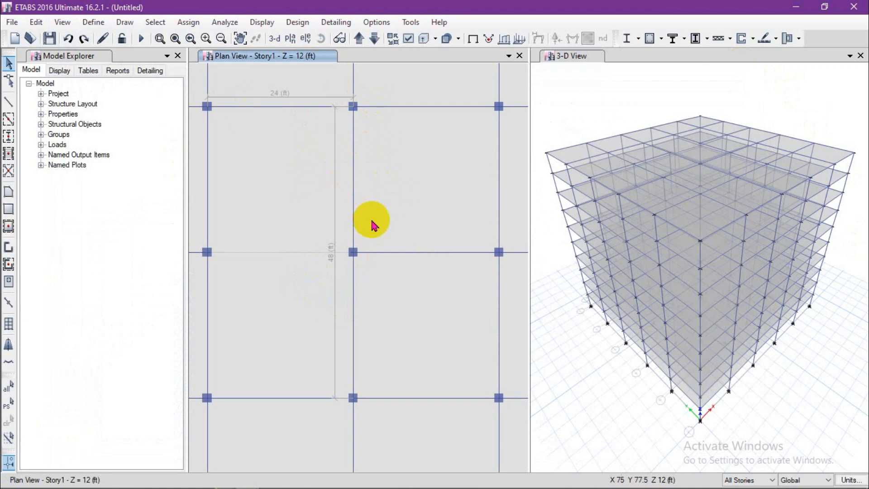
scroll(371, 221, "down", 3)
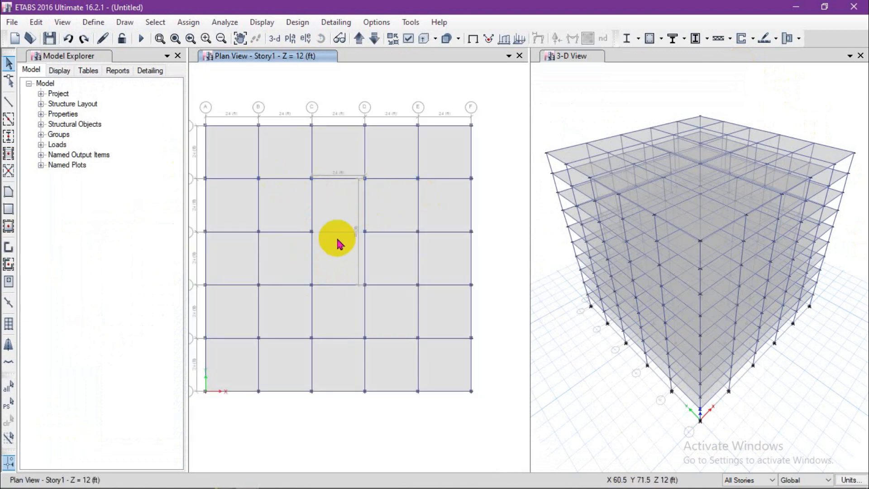
scroll(330, 186, "up", 3)
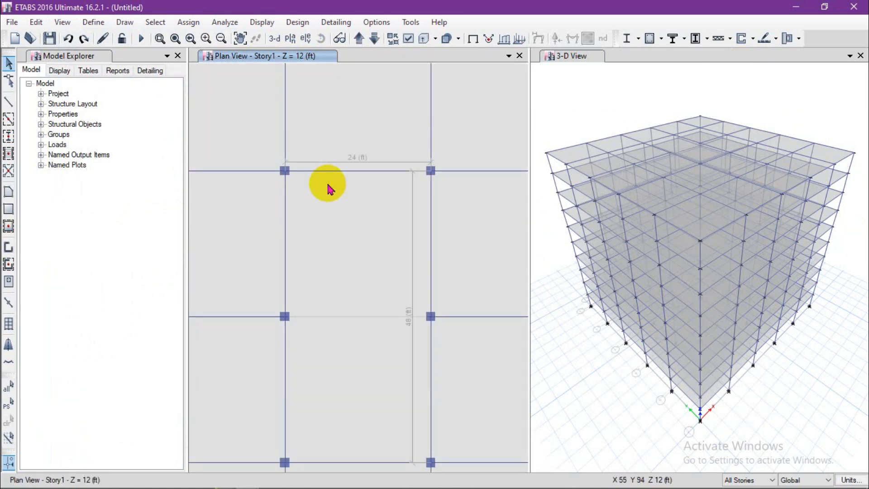
scroll(330, 186, "down", 3)
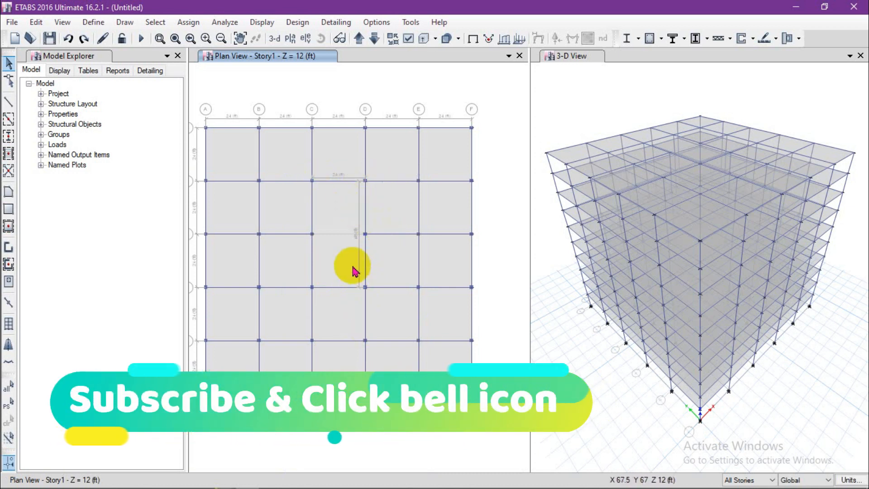
scroll(364, 225, "up", 3)
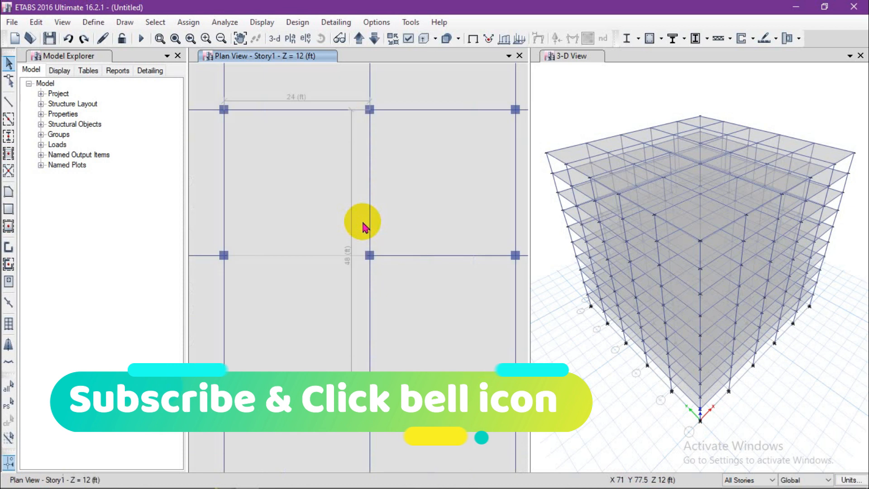
middle_click_drag(252, 143, 315, 134)
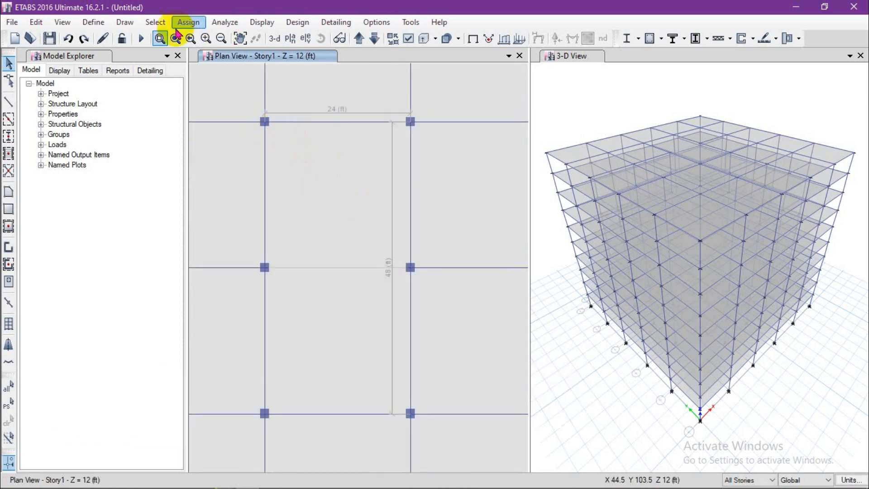
- Start a screenshot of about 288 x 551 pixels around the bays between grids C–D and 3–5, with a red pencil for annotation
mouse_move(63, 483)
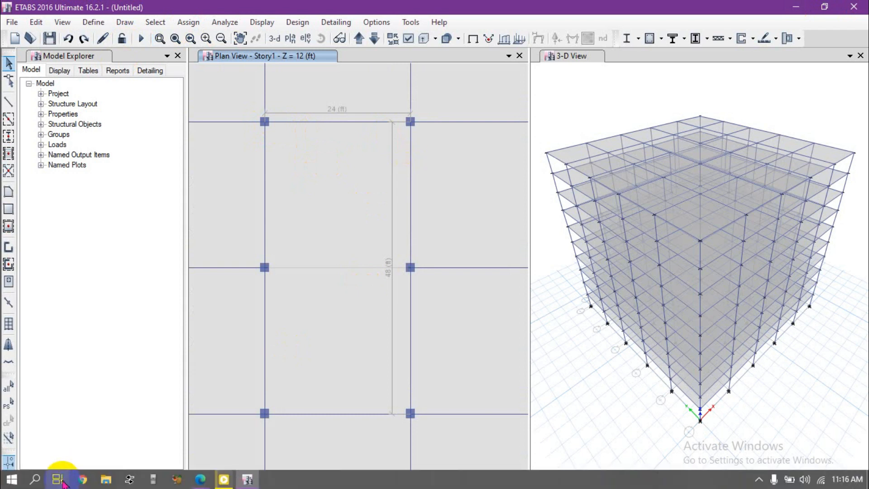
left_click(760, 481)
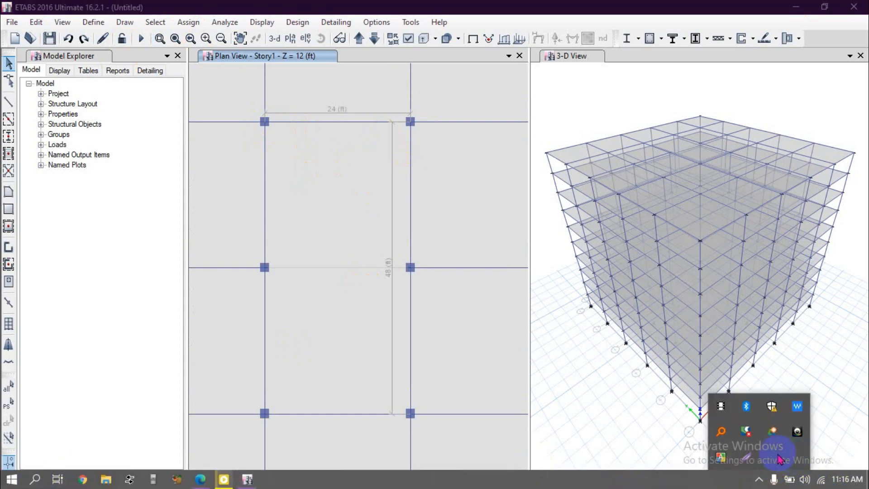
left_click(747, 456)
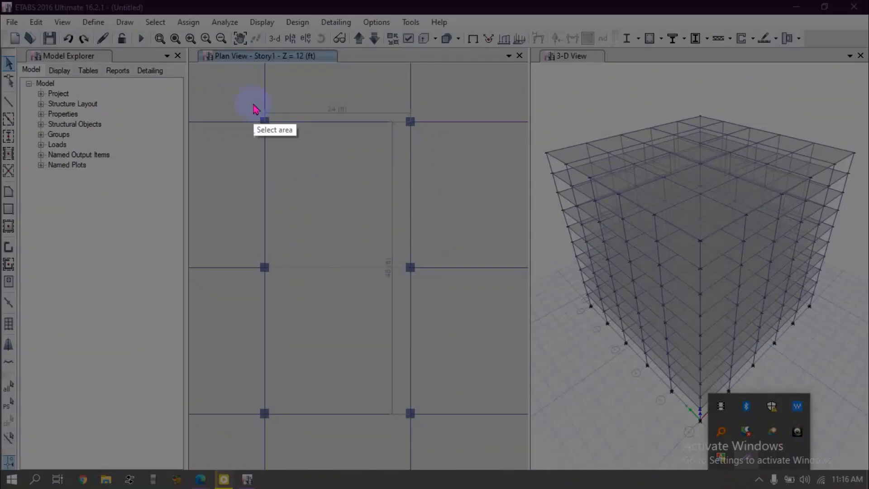
mouse_move(247, 95)
left_mouse_down()
mouse_move(365, 306)
mouse_move(430, 445)
left_mouse_up()
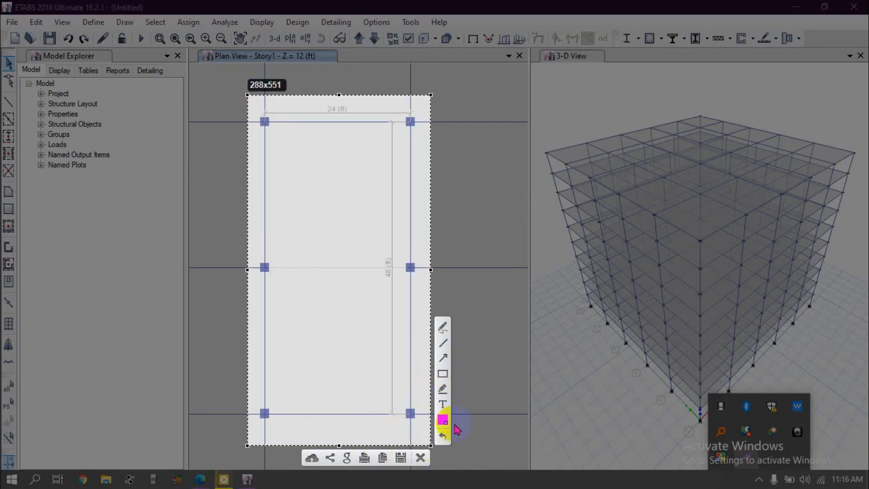
left_click(443, 328)
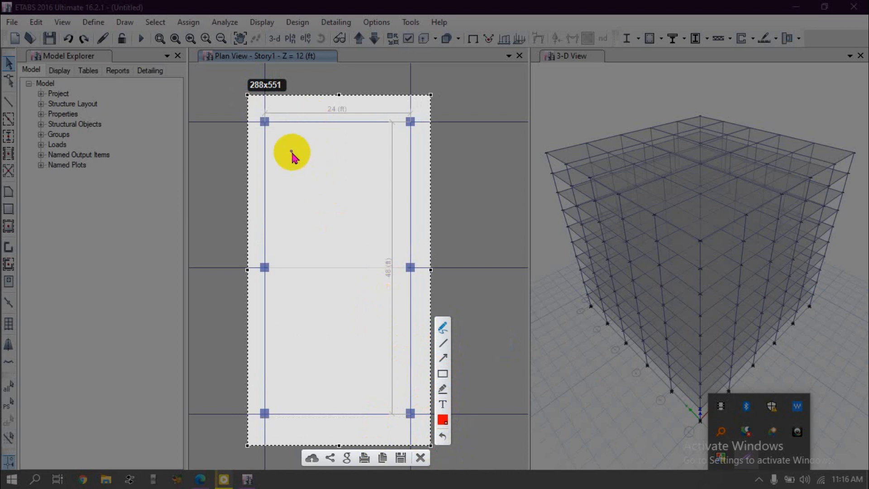
- Sketch a tall red rectangle with crossed diagonals inside the captured bays to mark the opening
mouse_move(287, 142)
left_mouse_down()
mouse_move(346, 142)
mouse_move(365, 370)
left_mouse_up()
mouse_move(287, 142)
left_mouse_down()
mouse_move(297, 381)
mouse_move(360, 384)
mouse_move(367, 371)
left_mouse_up()
left_click_drag(358, 143, 299, 385)
left_click_drag(288, 142, 348, 338)
left_click_drag(364, 381, 368, 378)
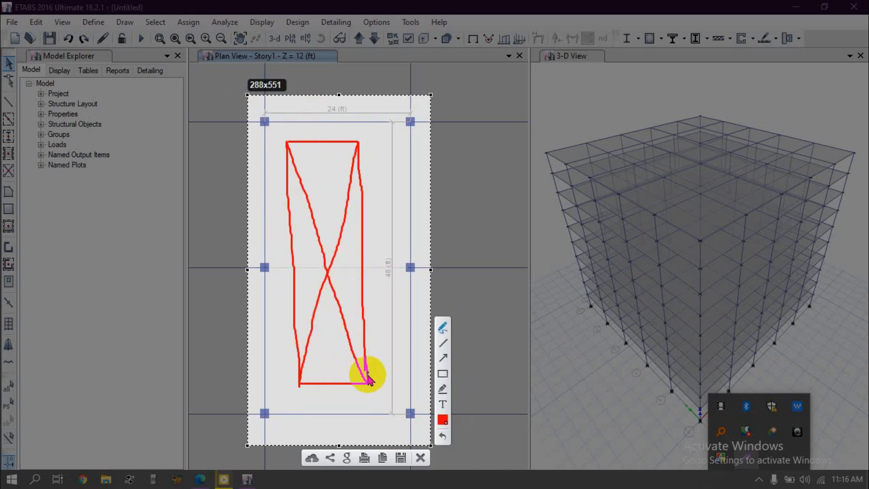
- Annotate the sketched opening with a 12' width and a 24' length dimension, then discard the screenshot
left_click_drag(286, 132, 356, 143)
left_click_drag(285, 130, 366, 135)
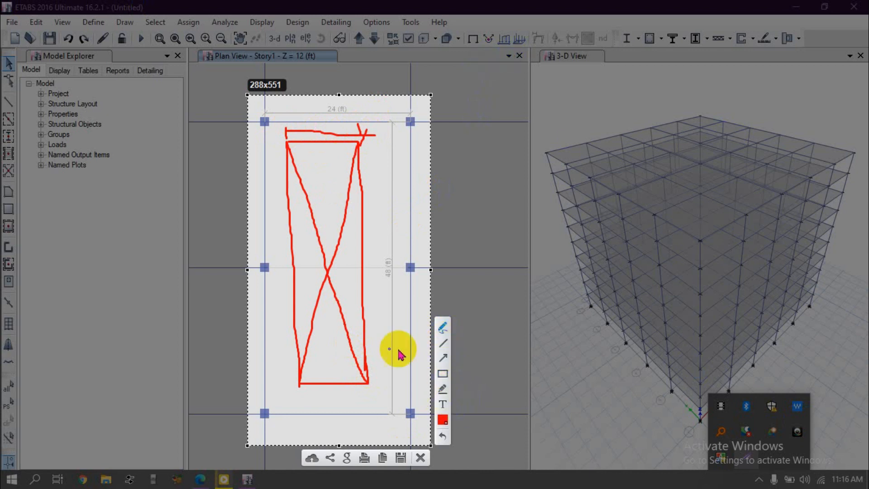
left_click_drag(293, 127, 280, 135)
mouse_move(308, 110)
left_mouse_down()
mouse_move(312, 133)
mouse_move(319, 121)
mouse_move(337, 124)
mouse_move(336, 112)
mouse_move(367, 144)
mouse_move(379, 143)
mouse_move(386, 384)
mouse_move(396, 382)
mouse_move(386, 390)
left_mouse_up()
left_click_drag(385, 136, 360, 158)
left_click_drag(388, 200, 425, 233)
left_click_drag(421, 188, 424, 203)
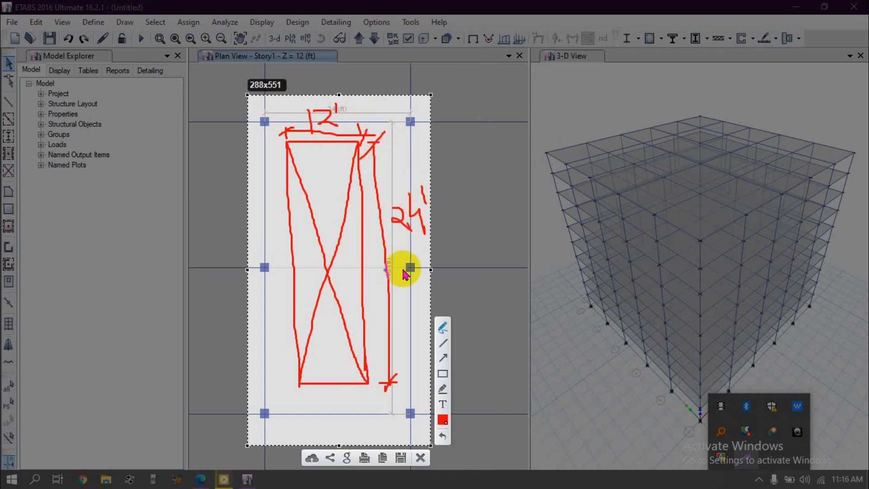
left_click(420, 458)
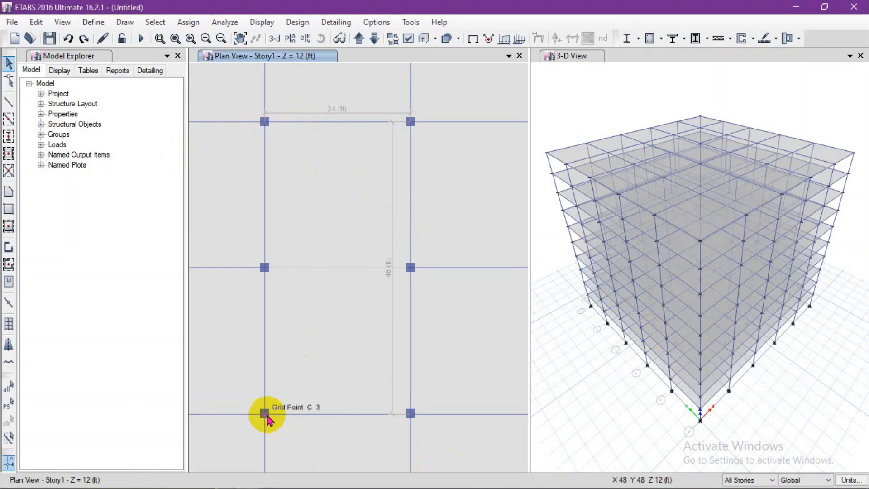
- Draw a joint offset 72 in along X and 144 in along Y from grid point C3
middle_click_drag(313, 420, 339, 422)
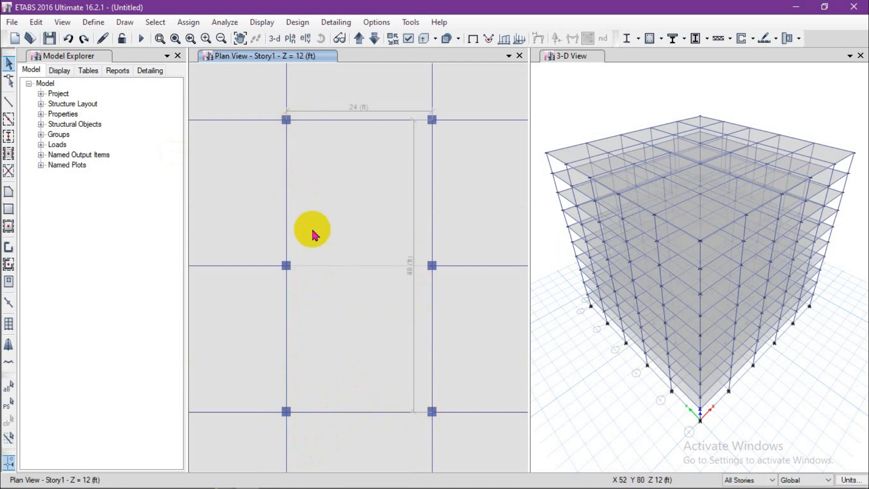
middle_click_drag(361, 310, 327, 285)
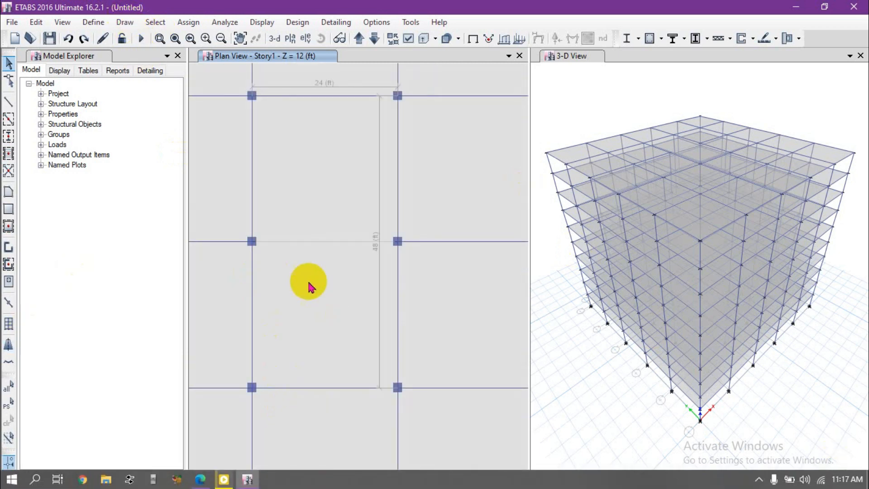
middle_click_drag(307, 286, 337, 280)
left_click(123, 22)
left_click(149, 79)
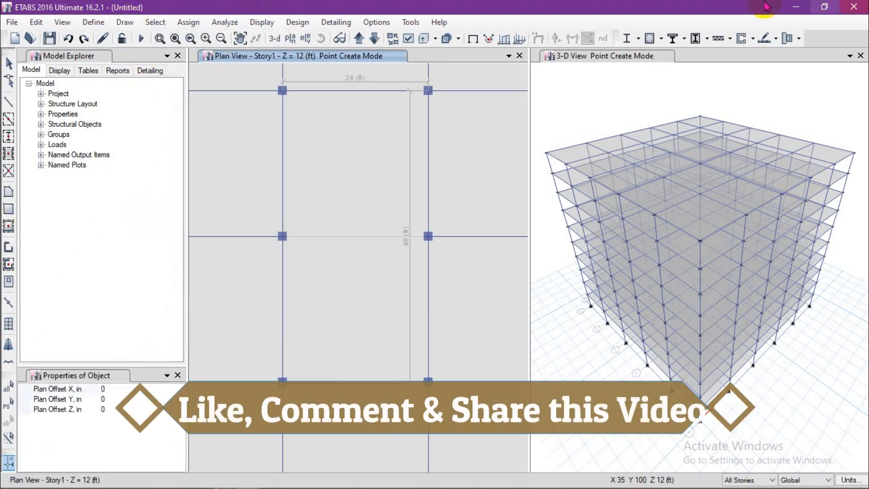
left_click(128, 389)
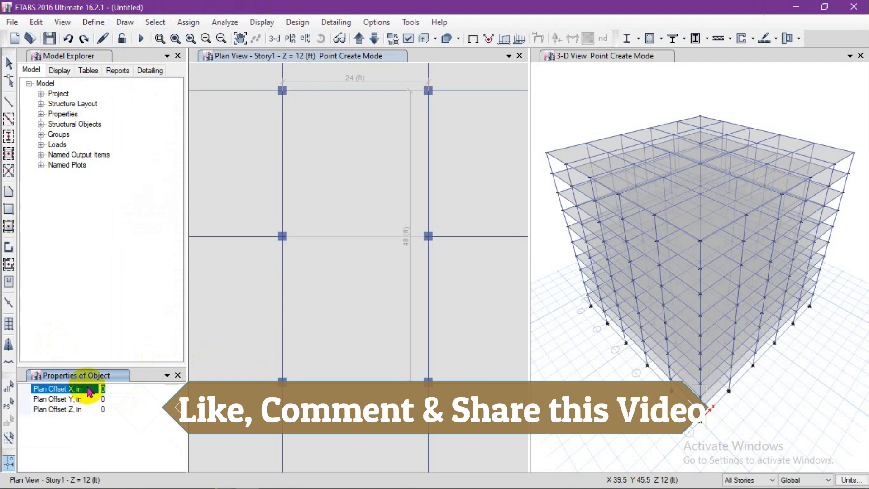
type("72")
left_click(126, 398)
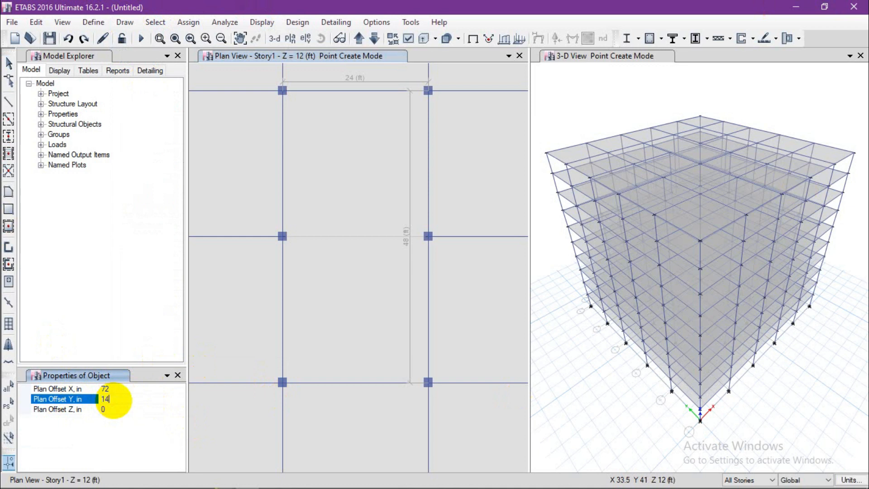
left_click(283, 381)
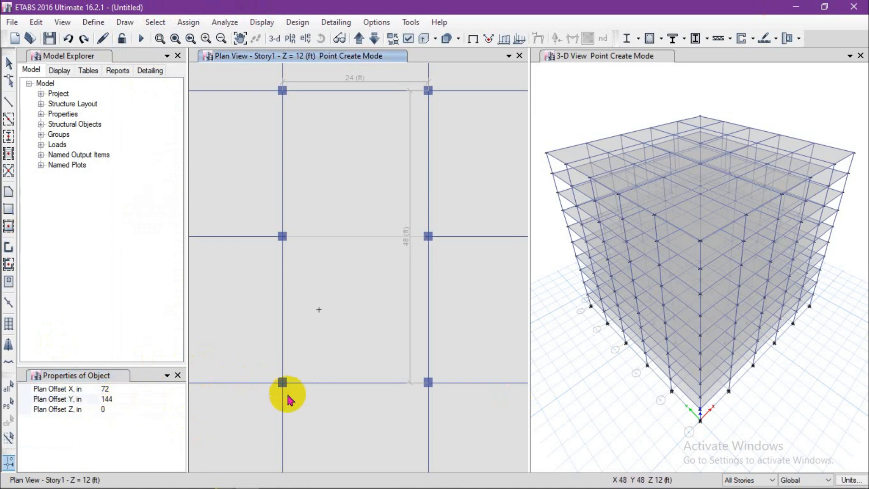
- Set the X plan offset to -72 in and place a second joint from grid point D3
left_click(107, 389)
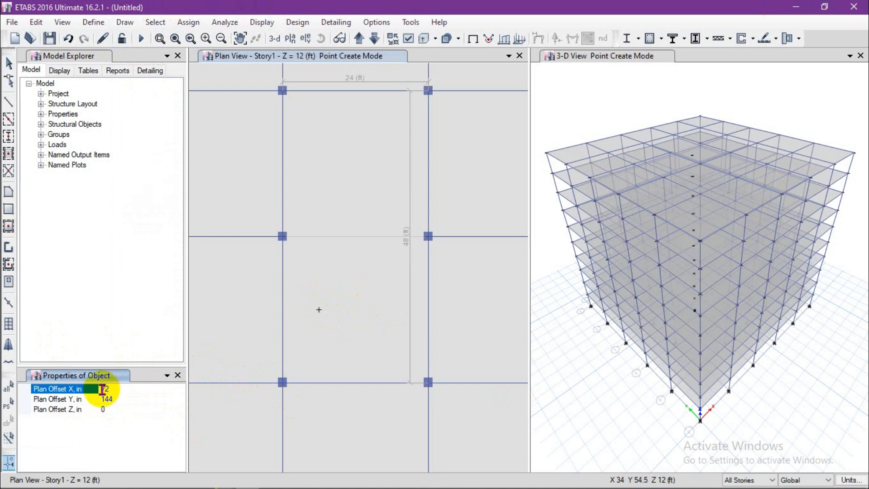
left_click(102, 389)
type("-")
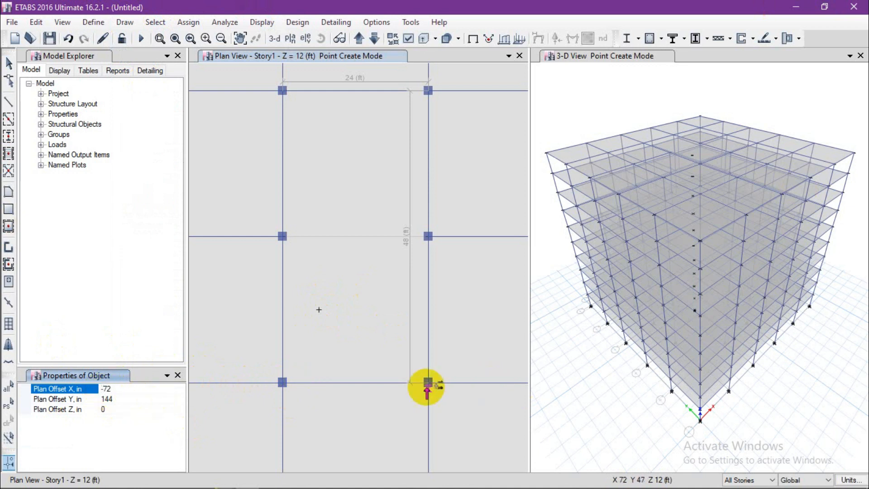
left_click(428, 383)
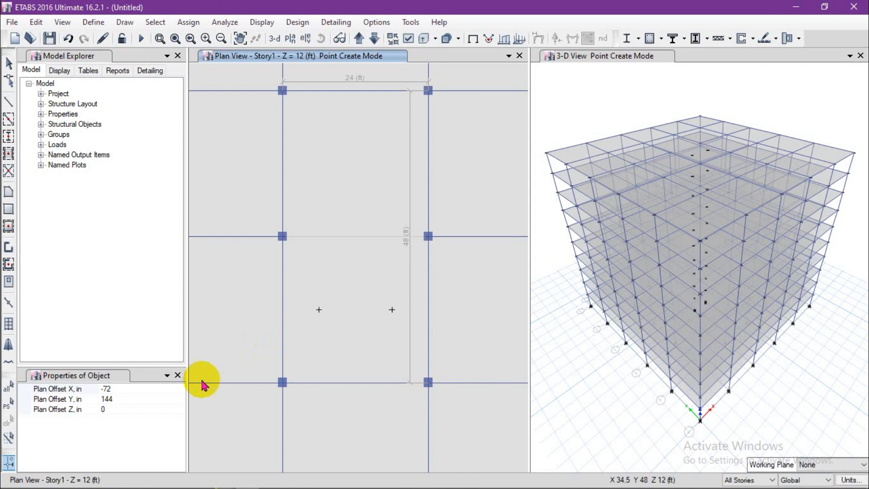
- Place a joint offset 72 in along X and -144 in along Y from grid point C5
left_click(105, 399)
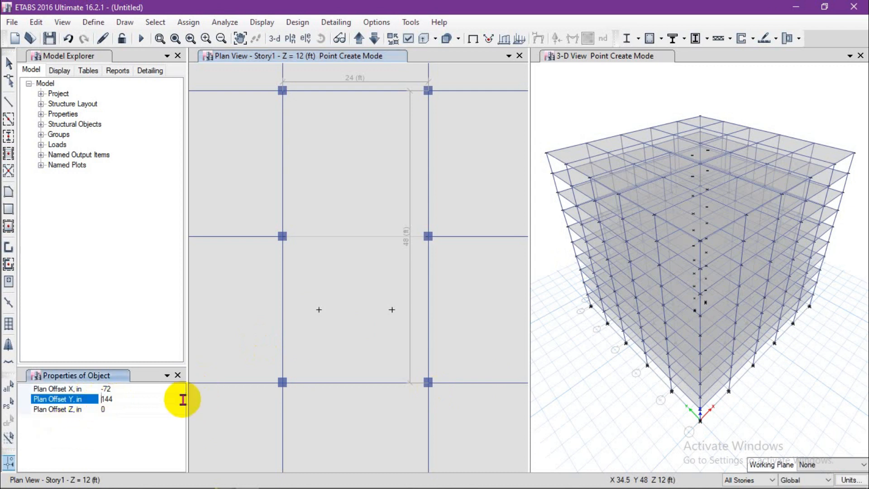
left_click(283, 90)
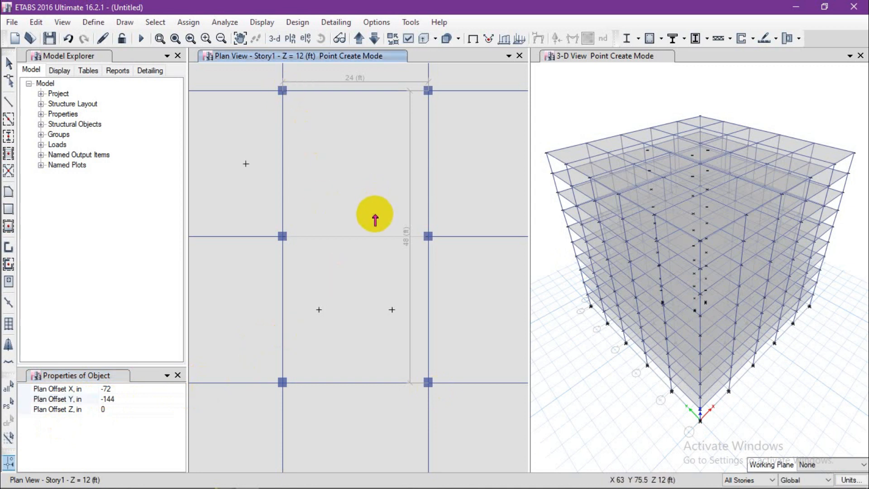
left_click(105, 388)
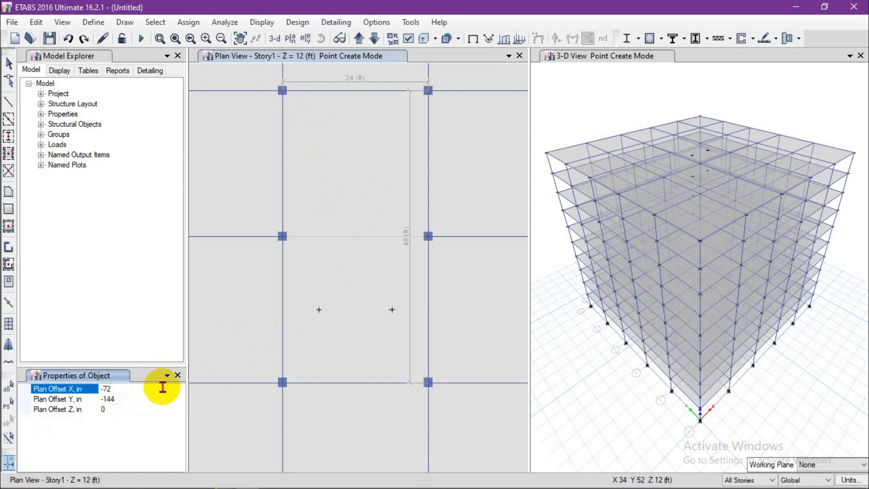
left_click(283, 91)
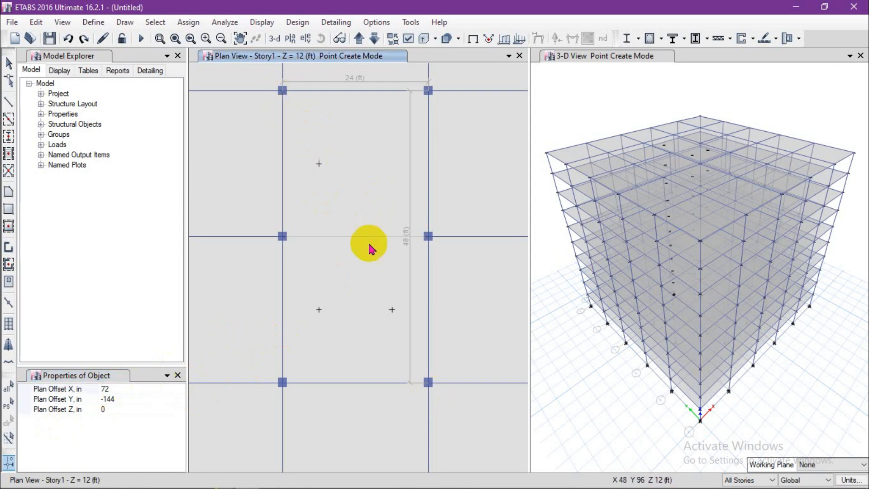
- Set the X plan offset to -72 in and place the last corner joint from grid point D5
left_click(100, 389)
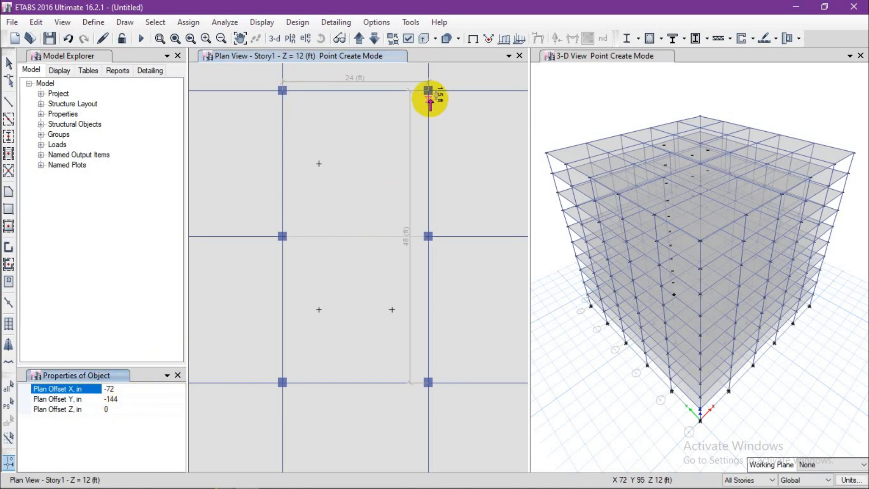
left_click(428, 91)
key("Escape")
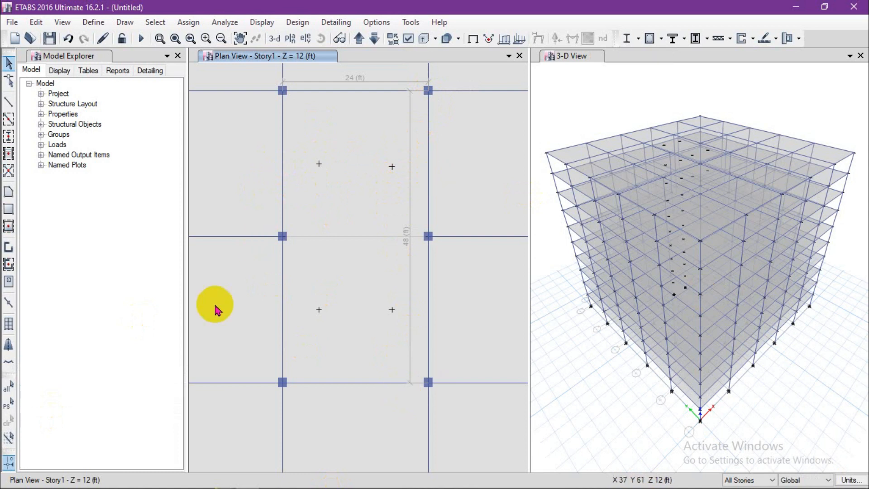
- Draw a four-sided floor area with the Opening property through the four offset joints
left_click(8, 198)
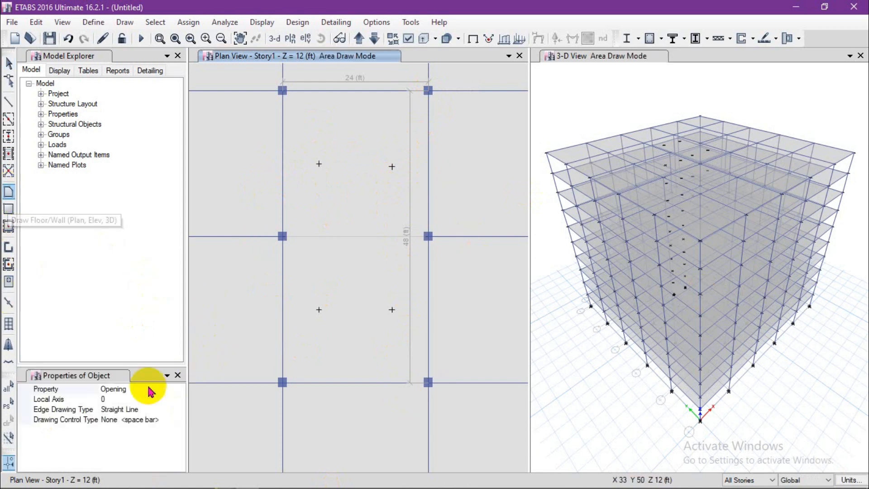
left_click(180, 390)
left_click(119, 424)
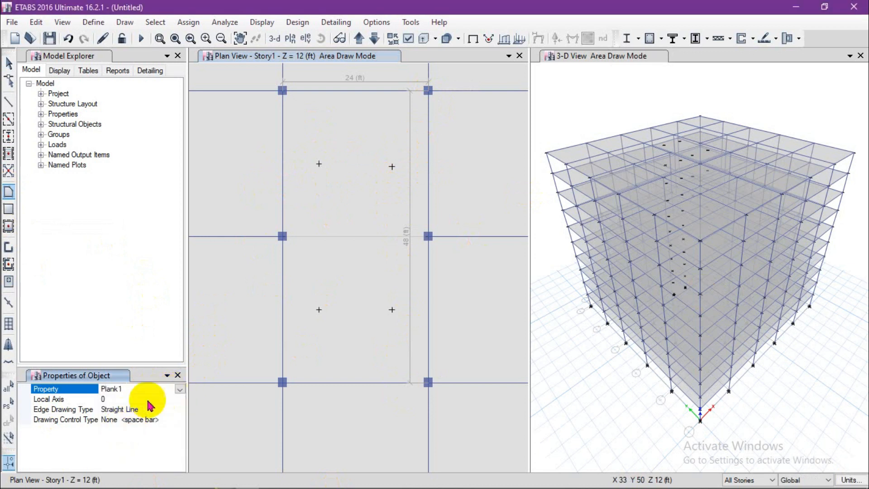
left_click(179, 390)
left_click(120, 430)
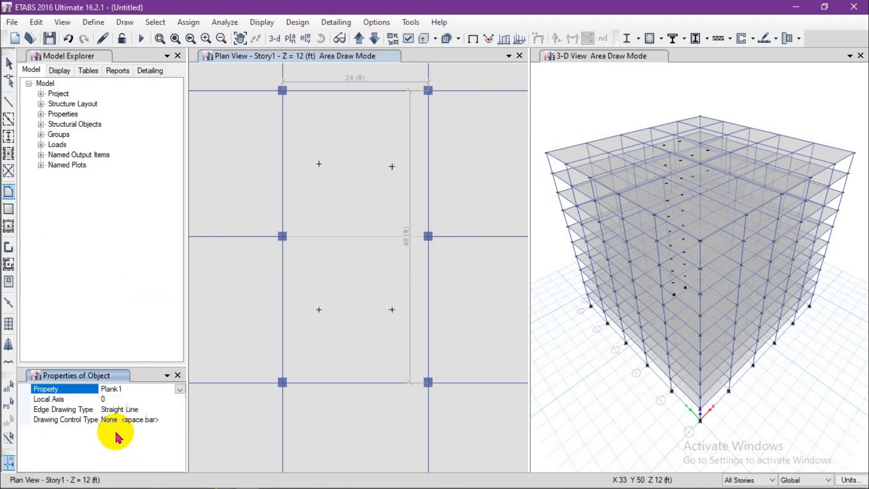
left_click(180, 390)
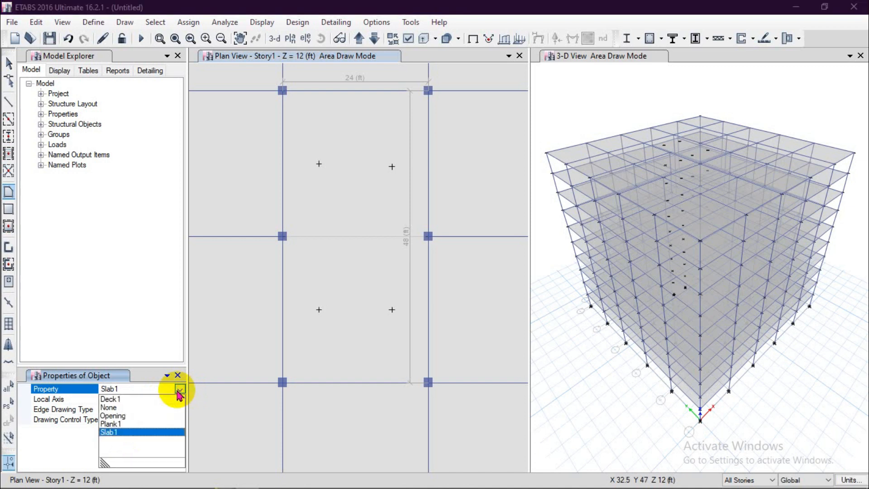
left_click(124, 414)
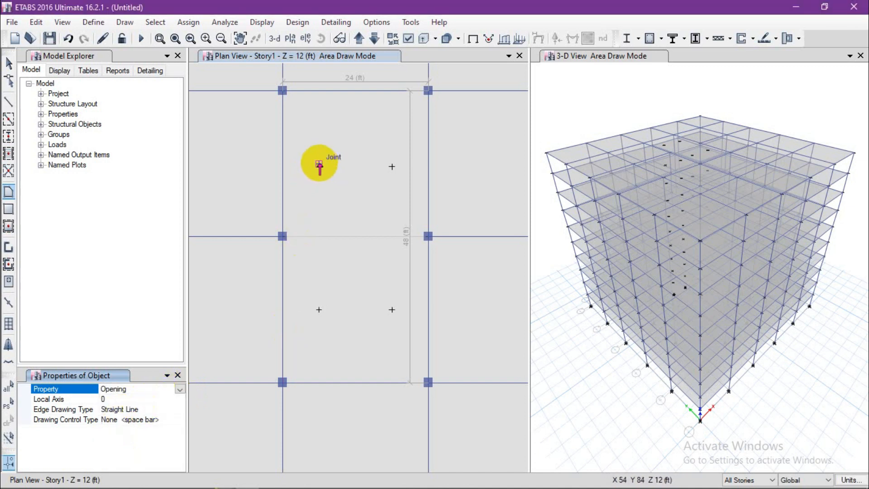
left_click(319, 164)
left_click(391, 167)
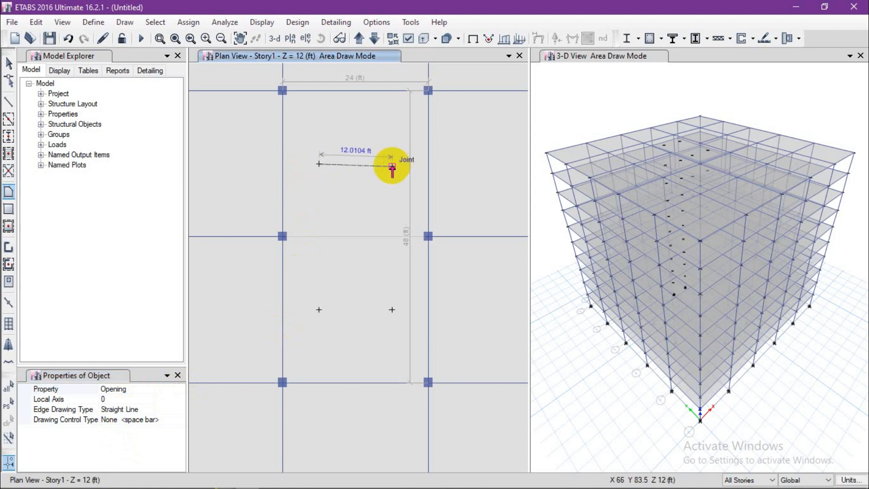
left_click(392, 309)
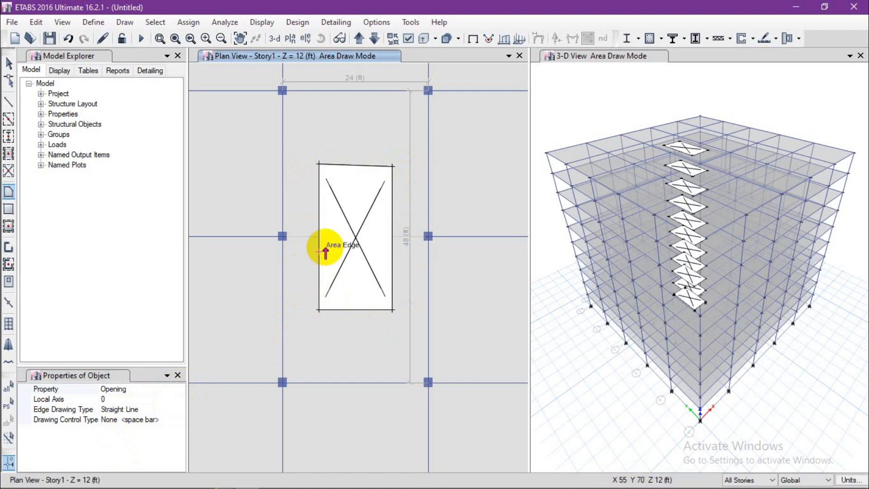
scroll(379, 232, "down", 3)
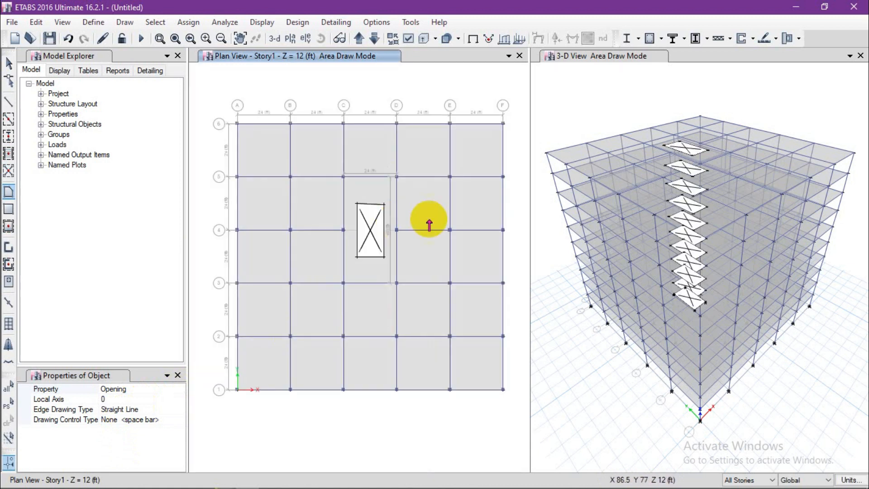
key("Escape")
- Examine the openings through the storeys from several angles in the 3-D view
left_click(574, 57)
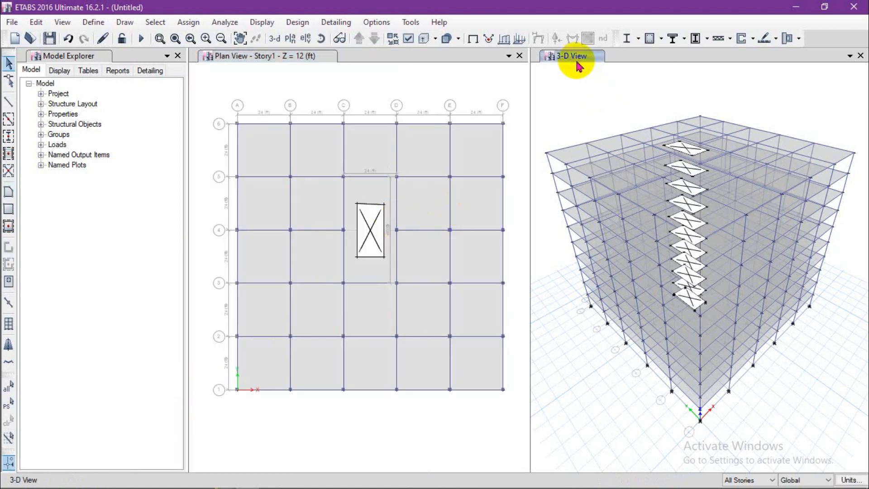
mouse_move(787, 345)
middle_mouse_down("shift")
mouse_move(791, 364)
mouse_move(774, 335)
middle_mouse_up("shift")
middle_click_drag(683, 193, 734, 115, "shift")
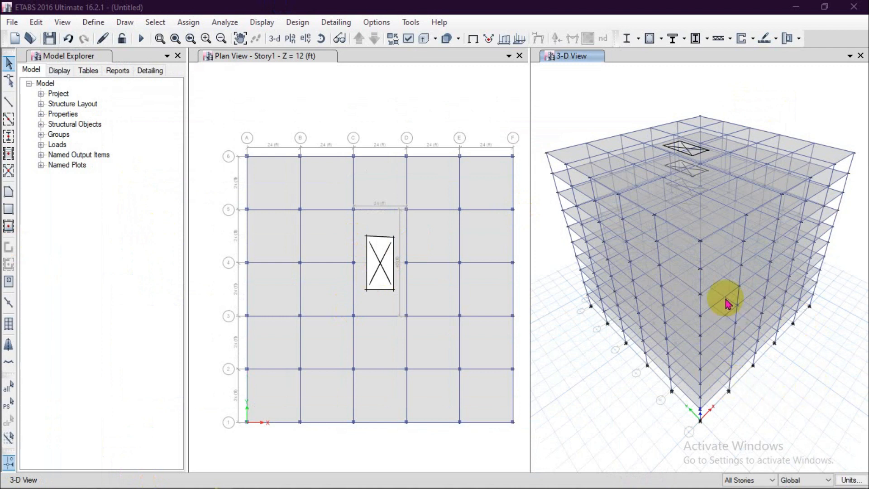
middle_click_drag(801, 341, 714, 324, "shift")
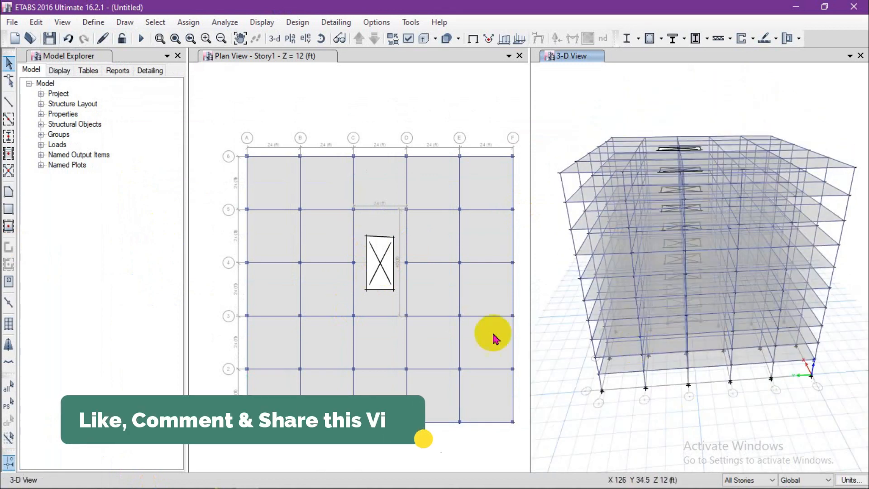
middle_click_drag(688, 387, 607, 401, "shift")
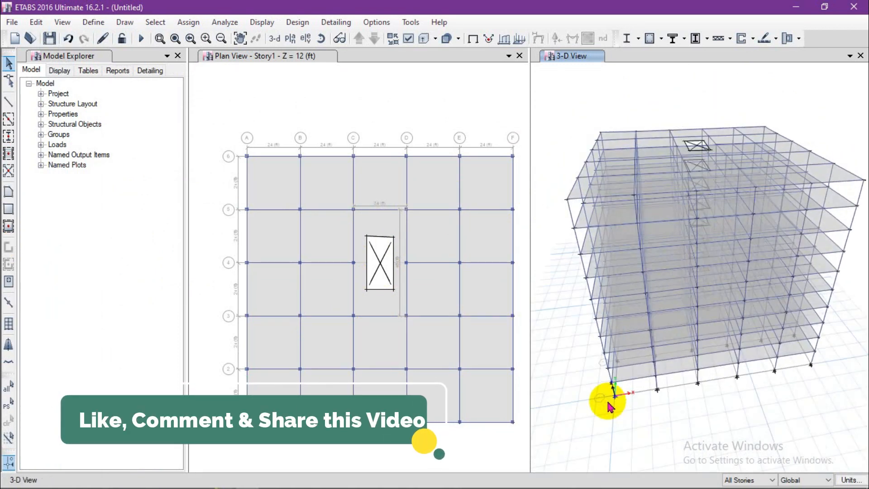